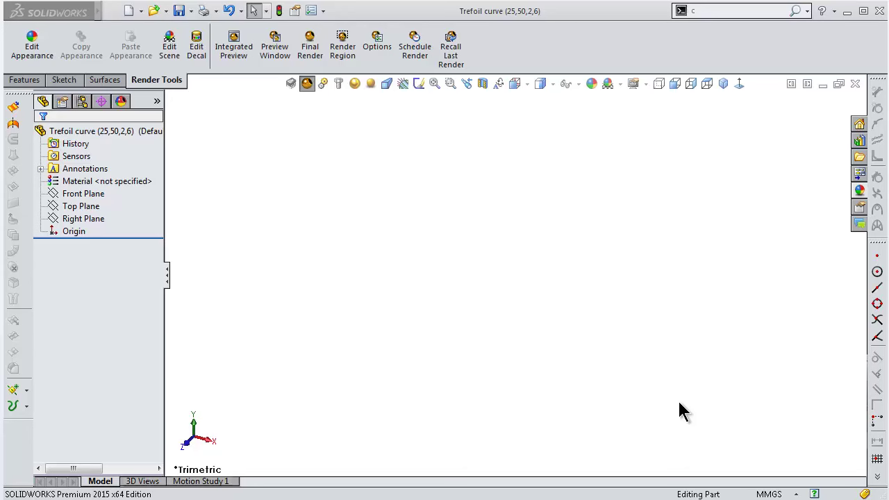
# Start a new 3D sketch and launch the Equation Driven Curve tool from the Spline options.
pyautogui.click(64, 80)
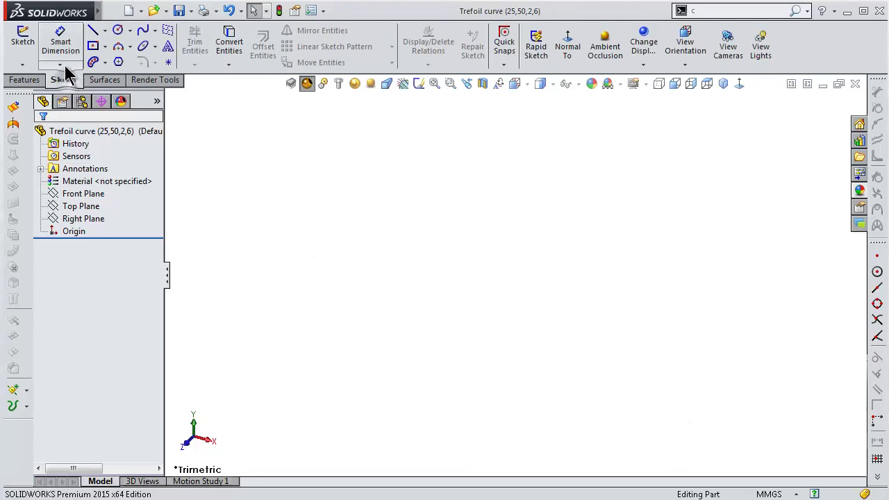
pyautogui.click(22, 64)
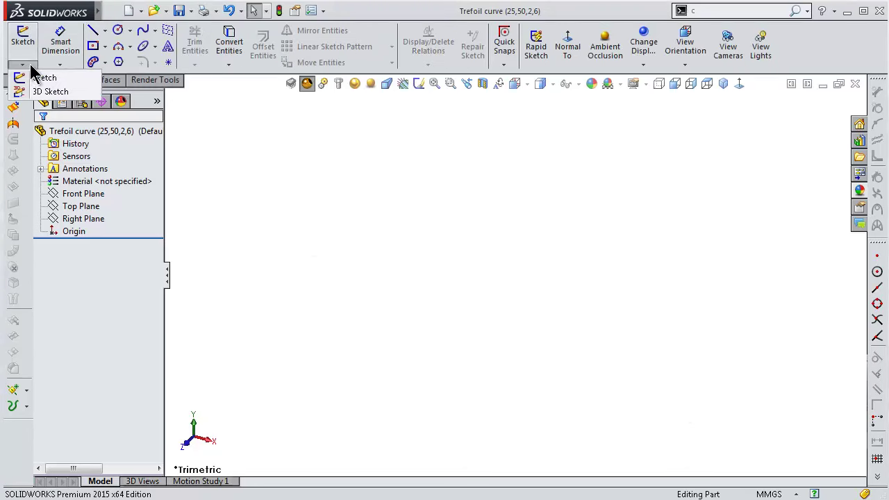
pyautogui.click(42, 92)
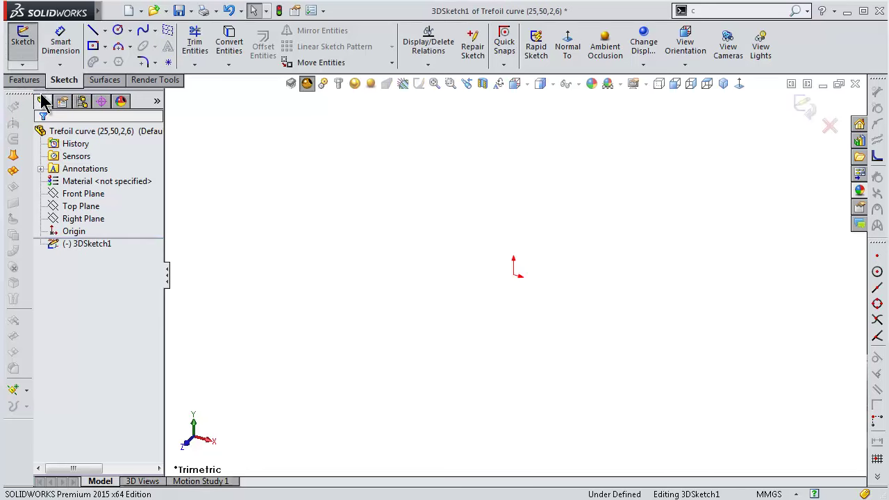
pyautogui.click(154, 31)
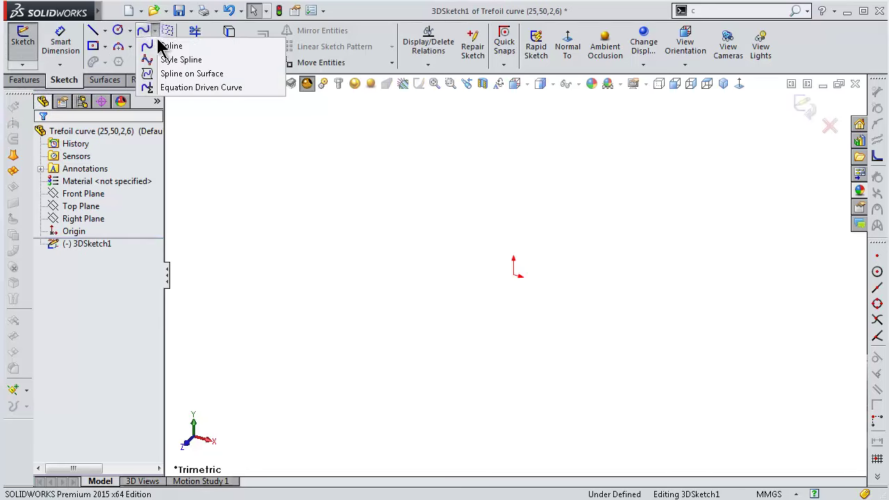
pyautogui.click(173, 88)
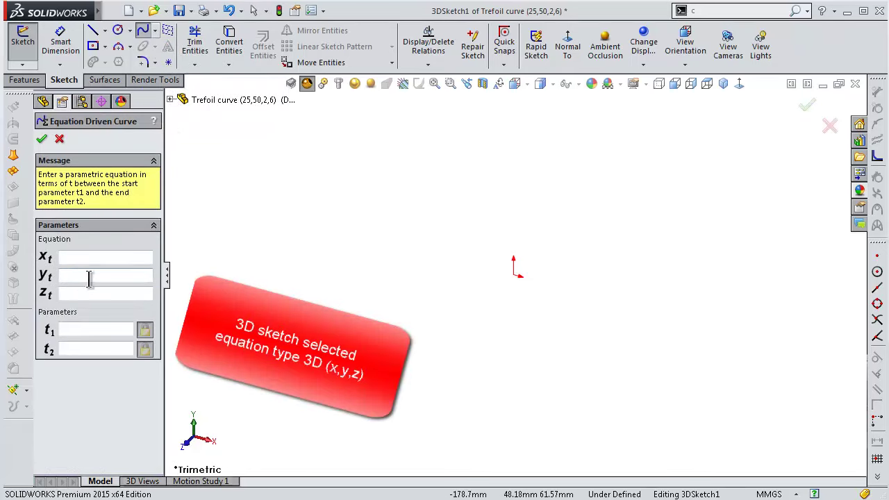
# Enter (25*sin(6*2*pi*t)+50)*sin(2*2*pi*t) as the curve's x(t) equation.
pyautogui.click(122, 258)
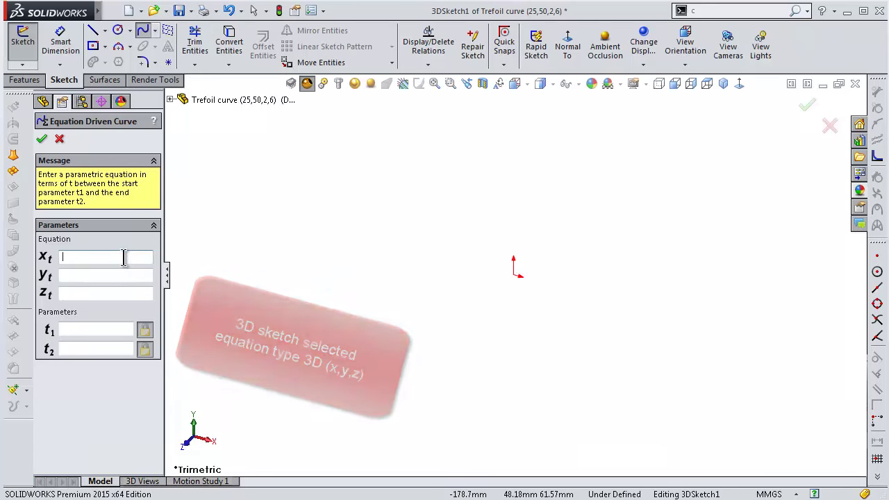
pyautogui.write('(25*sin(6*2*pi*t)+50)*sin')
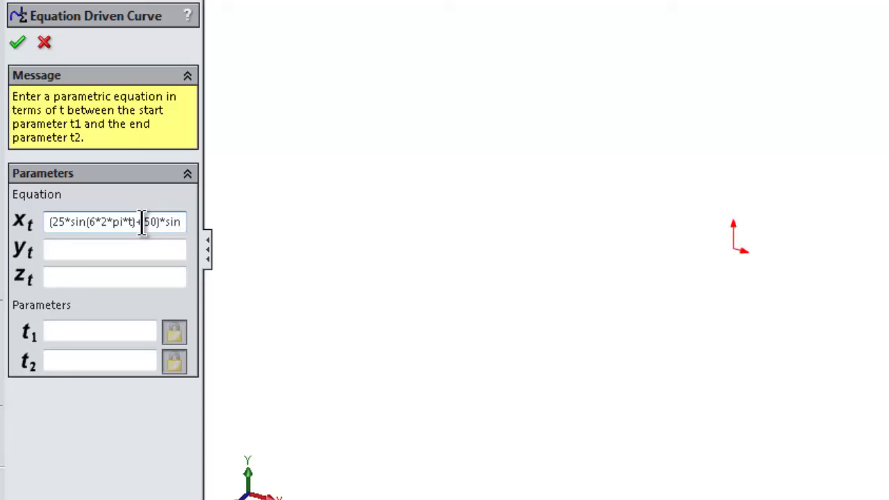
pyautogui.write('(')
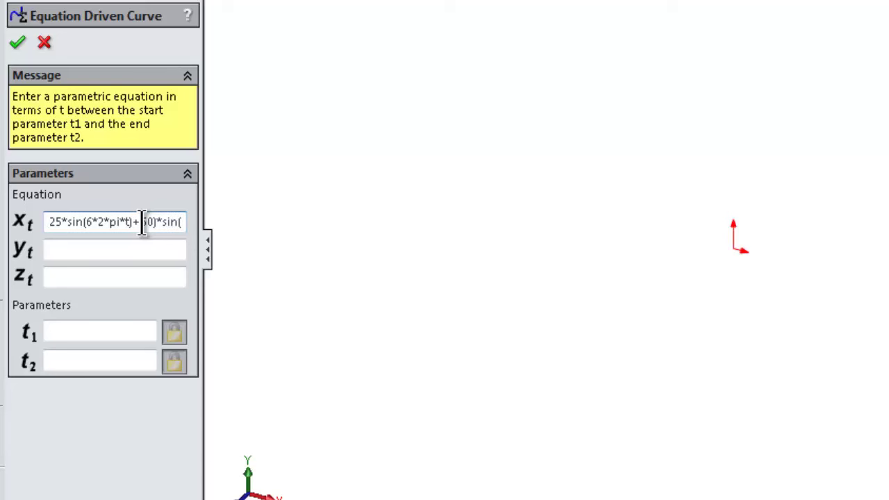
pyautogui.write('(2*')
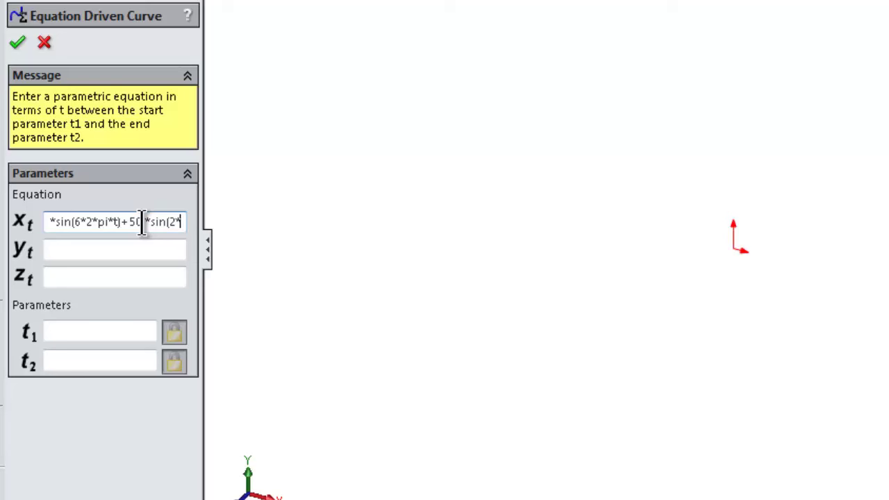
pyautogui.write('2')
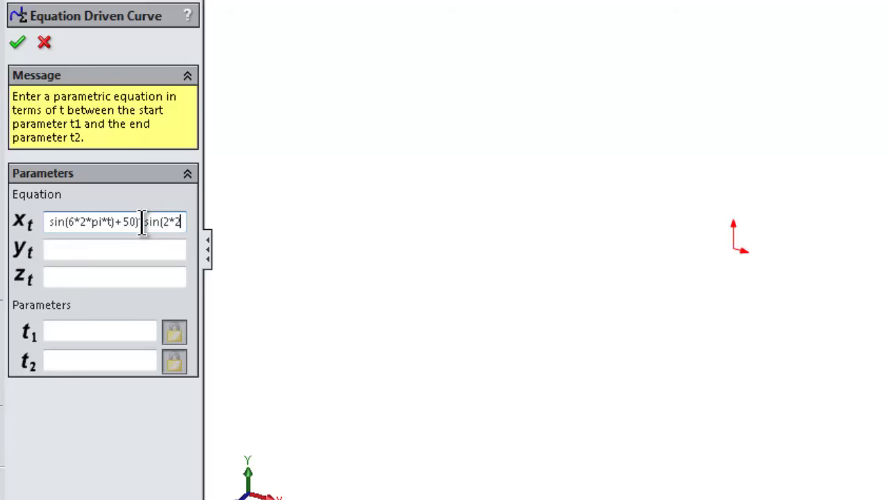
pyautogui.write('*pi')
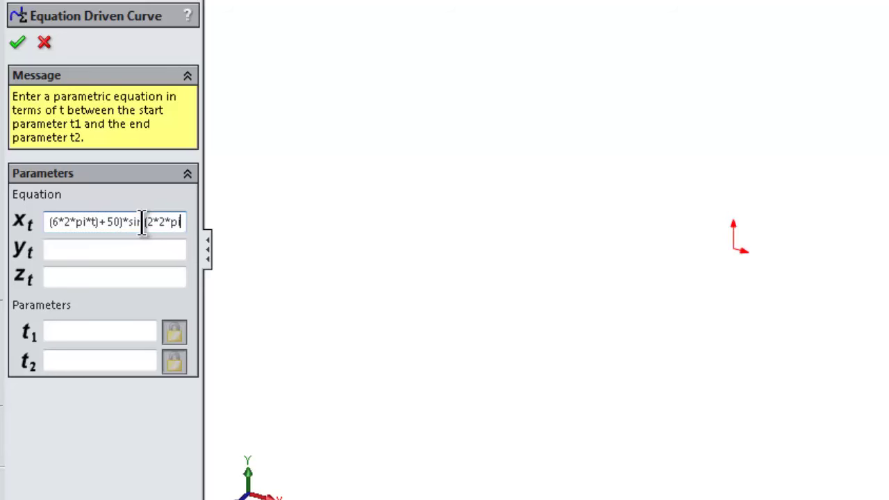
pyautogui.write('*')
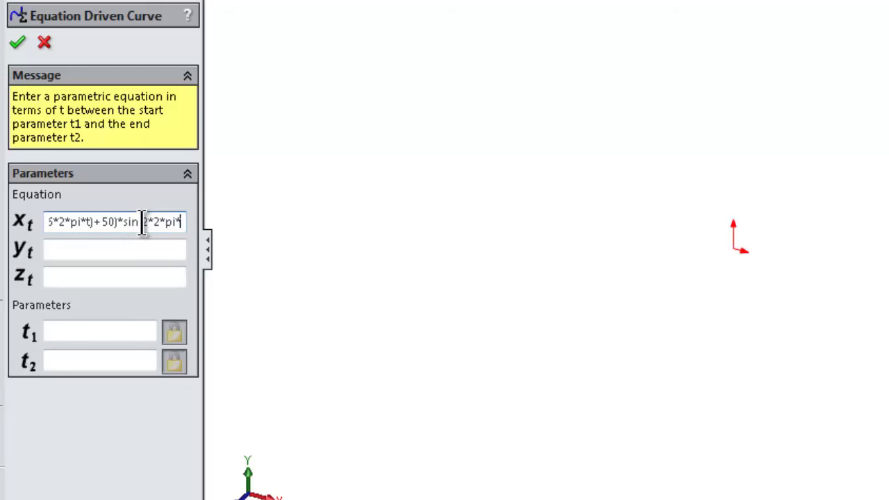
pyautogui.write('t')
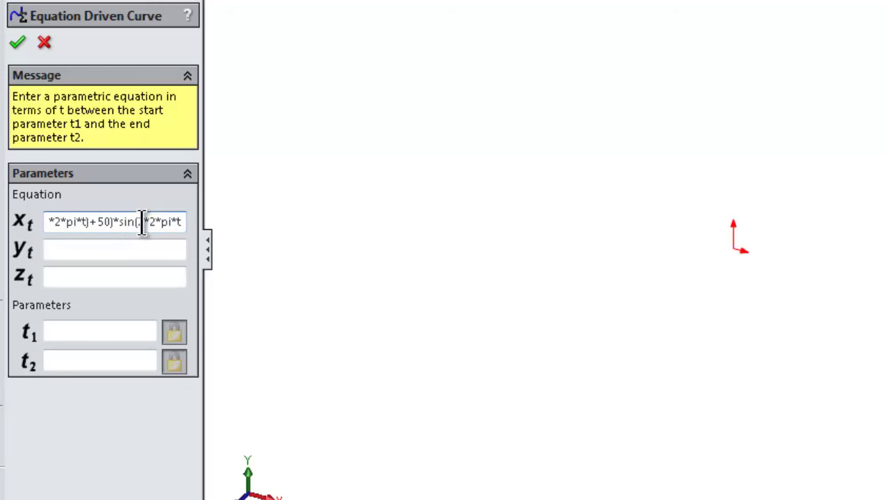
pyautogui.write(')')
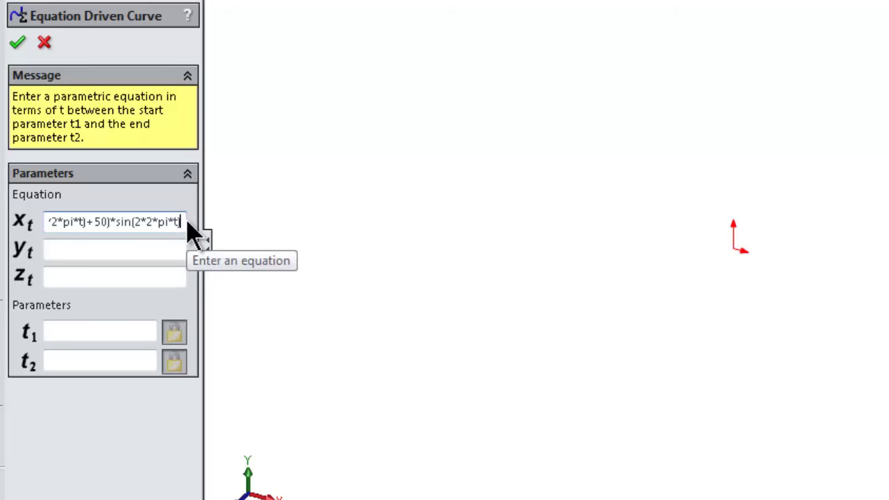
pyautogui.moveTo(182, 222); pyautogui.dragTo(29, 222)
# Copy the x(t) equation and paste it into the y(t) field.
pyautogui.rightClick(86, 223)
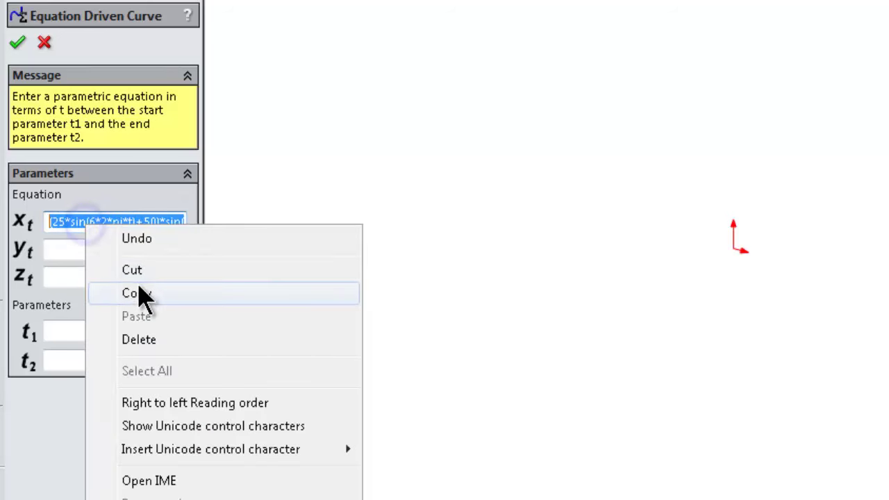
pyautogui.click(143, 296)
pyautogui.click(89, 249)
pyautogui.rightClick(88, 251)
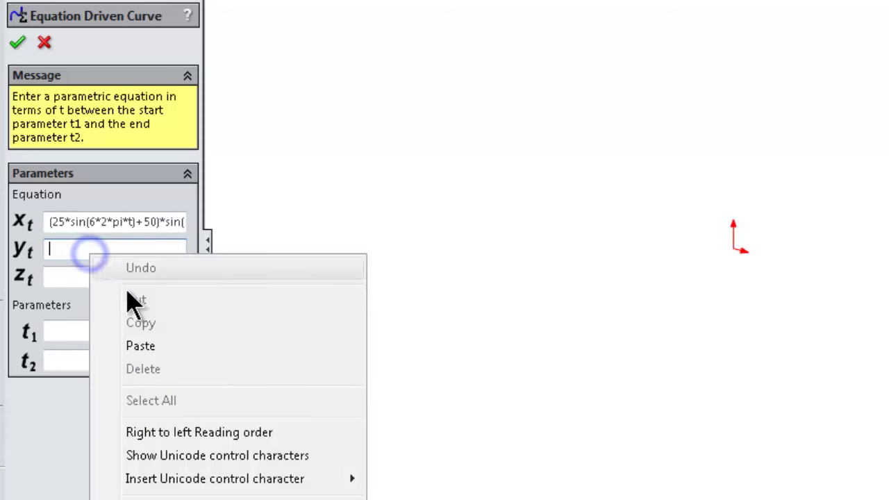
pyautogui.click(156, 346)
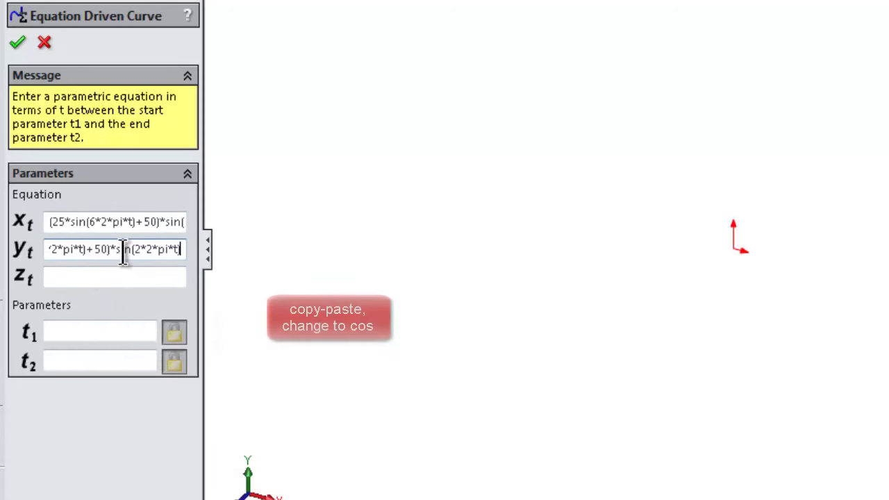
# Change the final sin in y(t) to cos, giving (25*sin(6*2*pi*t)+50)*cos(2*2*pi*t).
pyautogui.moveTo(56, 248); pyautogui.dragTo(243, 259)
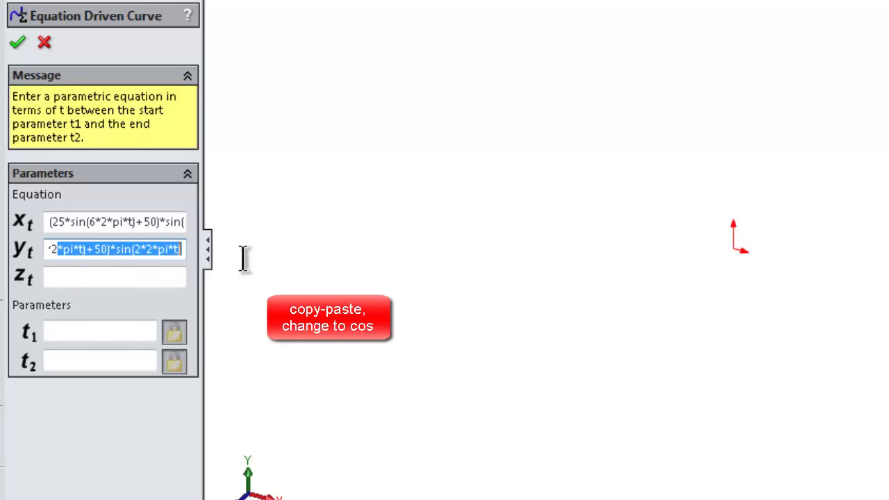
pyautogui.click(132, 251)
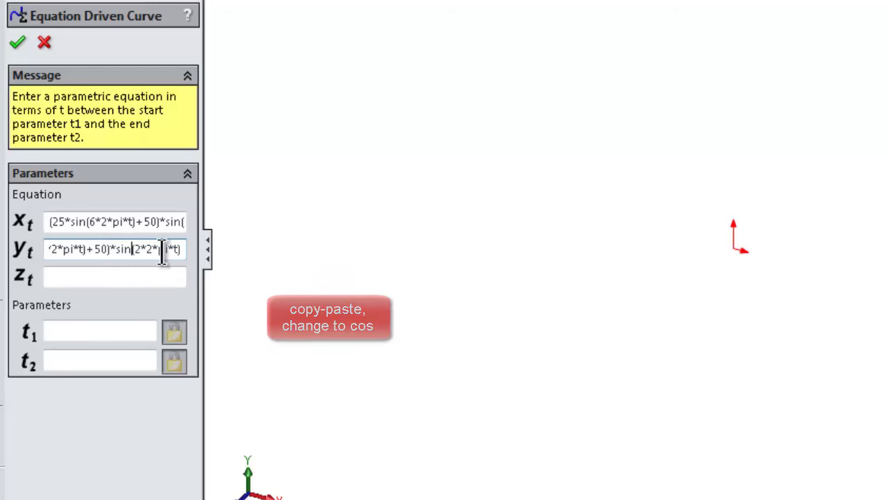
pyautogui.press('BackSpace')
pyautogui.press('BackSpace')
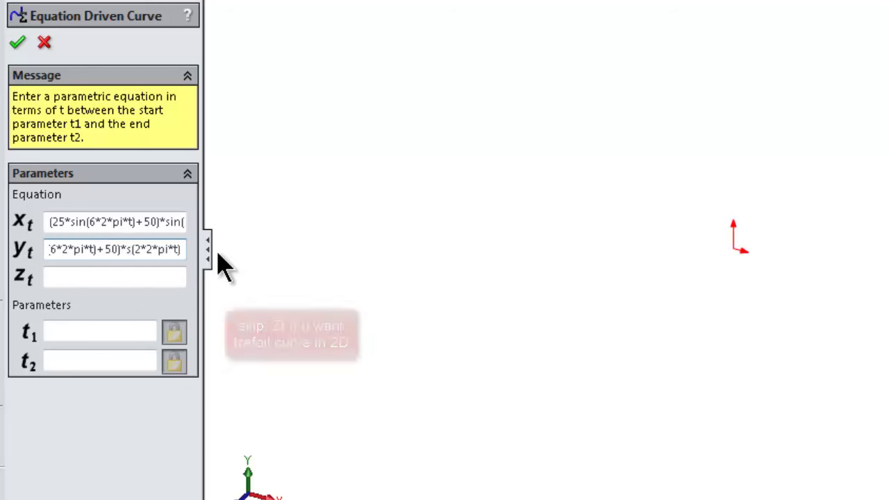
pyautogui.press('BackSpace')
pyautogui.write('c')
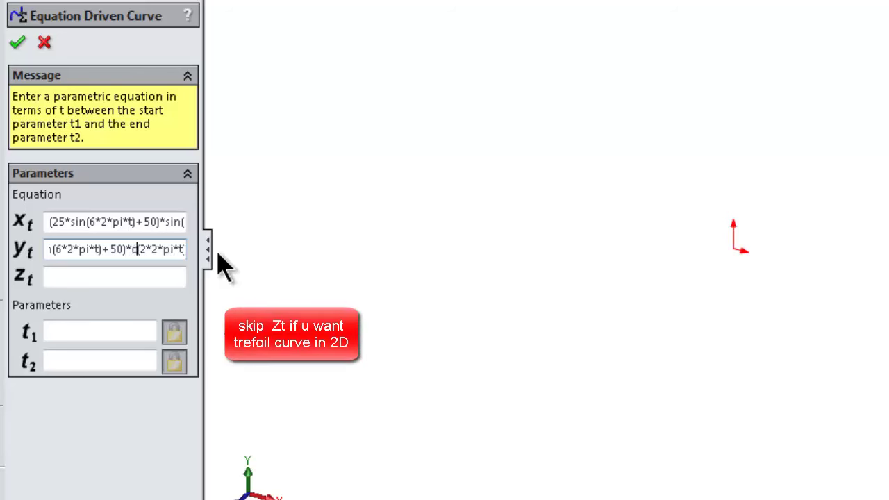
pyautogui.write('os')
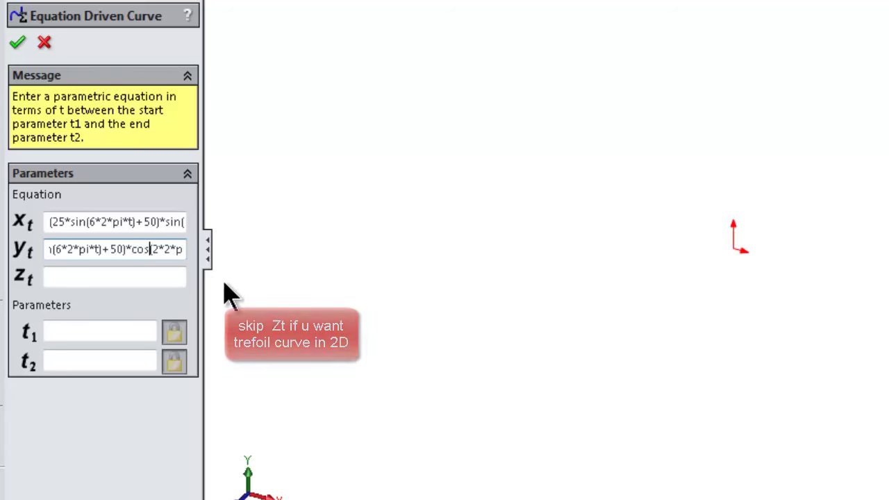
pyautogui.click(142, 277)
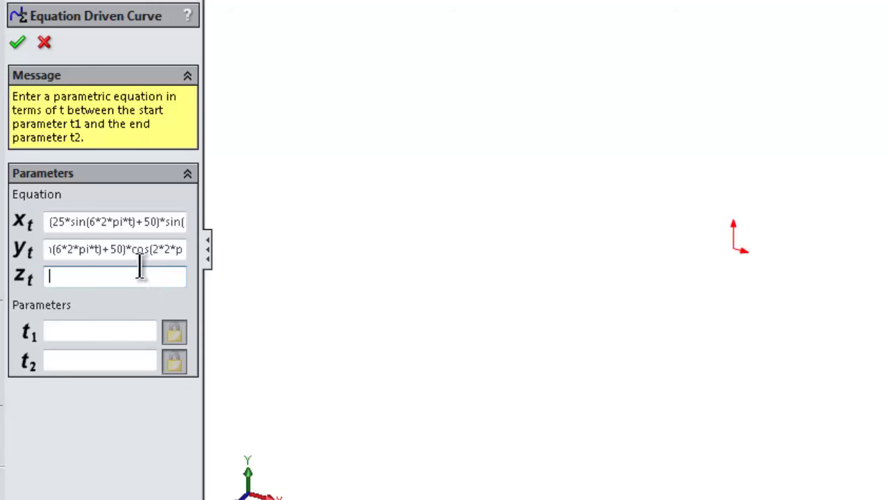
# Copy the *cos(2*2*pi*t) term from y(t) into the z(t) field.
pyautogui.click(129, 248)
pyautogui.moveTo(129, 249); pyautogui.dragTo(179, 248)
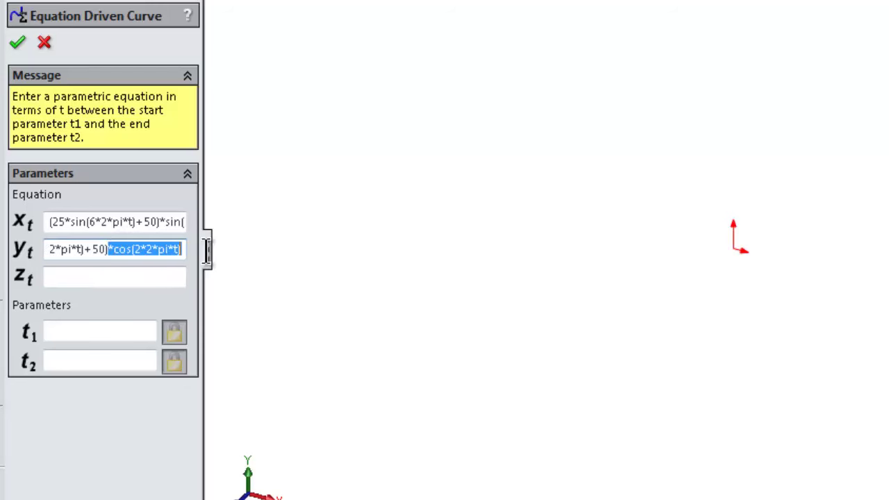
pyautogui.rightClick(170, 254)
pyautogui.click(192, 324)
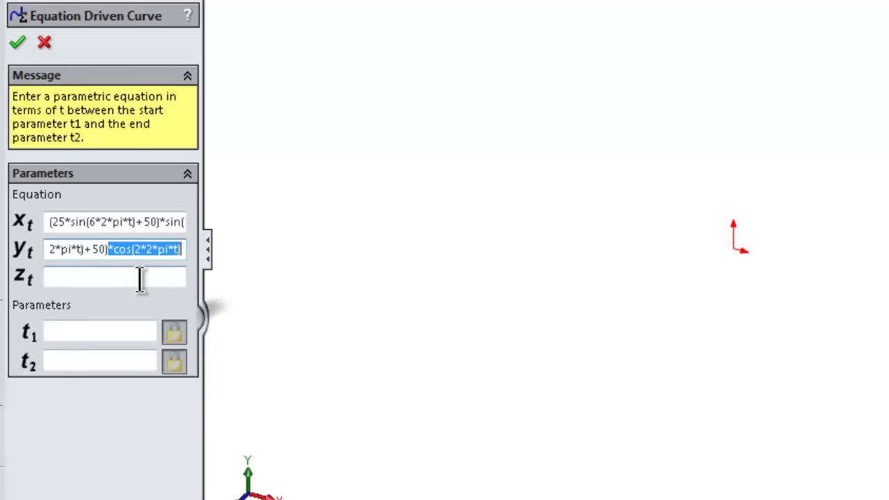
pyautogui.click(141, 278)
pyautogui.rightClick(140, 277)
pyautogui.click(189, 371)
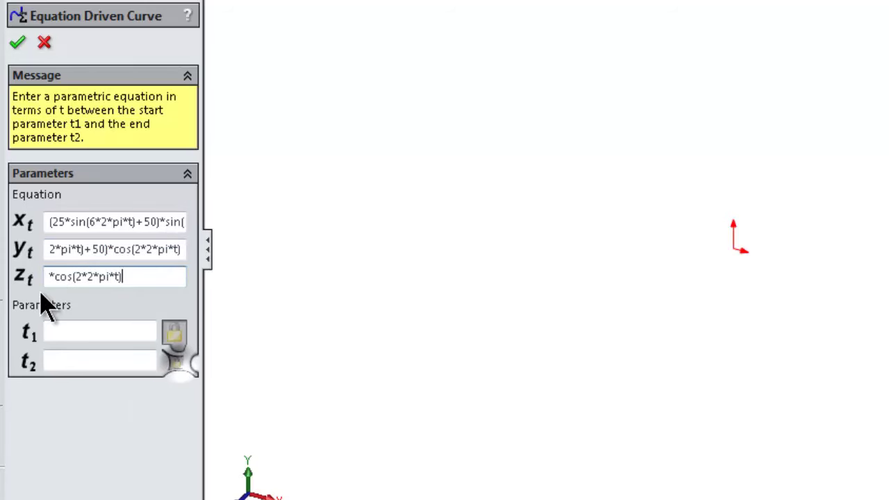
# Edit z(t) to read 25*cos(6*2*pi*t) by adding 25 and changing 2 to 6.
pyautogui.click(46, 276)
pyautogui.write('2')
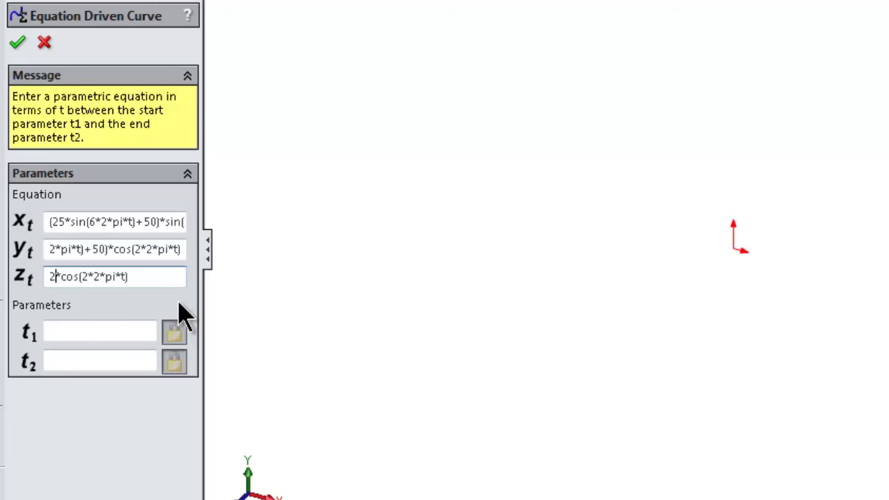
pyautogui.write('5')
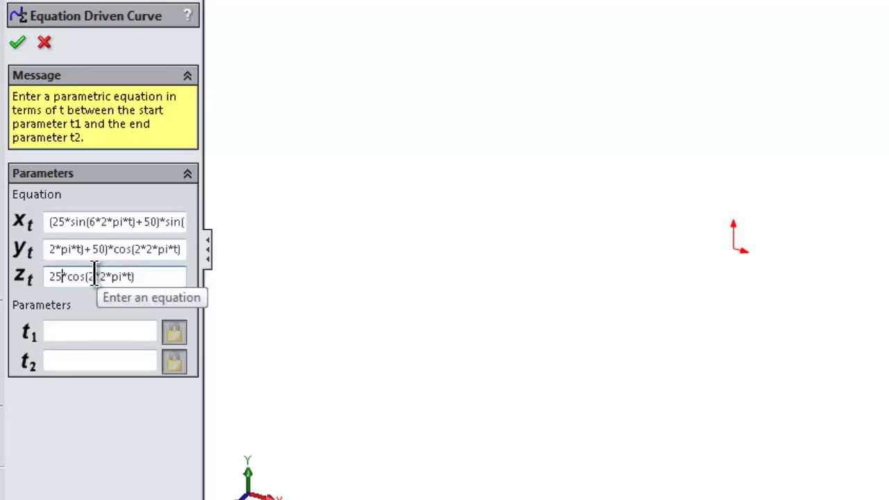
pyautogui.click(90, 275)
pyautogui.doubleClick(90, 275)
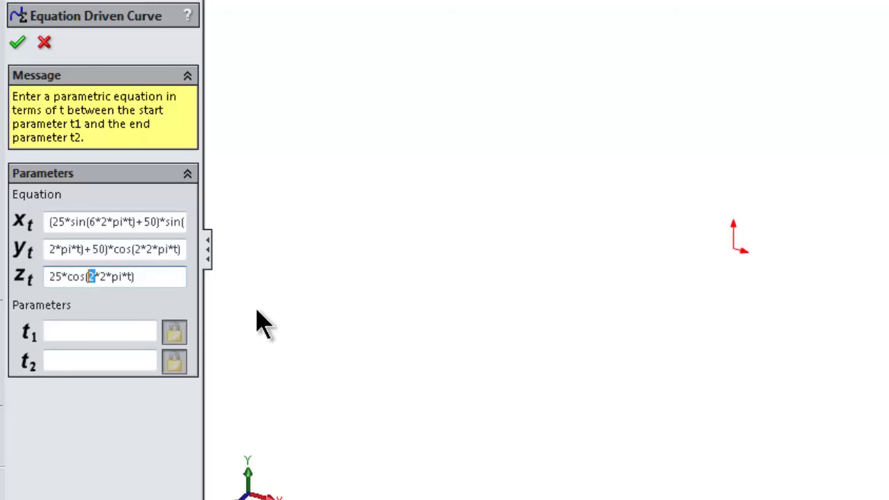
pyautogui.write('6')
pyautogui.click(150, 273)
pyautogui.moveTo(184, 250)
pyautogui.mouseDown()
pyautogui.moveTo(39, 254)
pyautogui.moveTo(48, 254)
pyautogui.mouseUp()
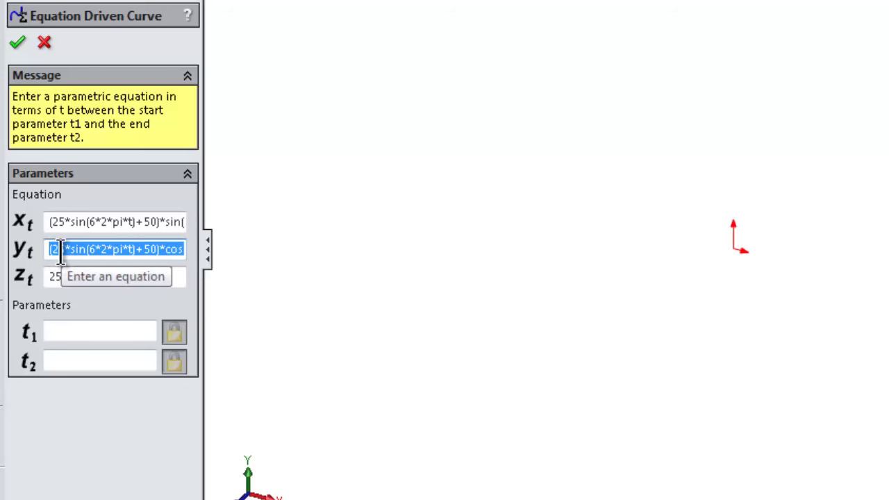
# Set t1 to 0 and t2 to 0.4999, then accept the equation-driven curve.
pyautogui.click(122, 333)
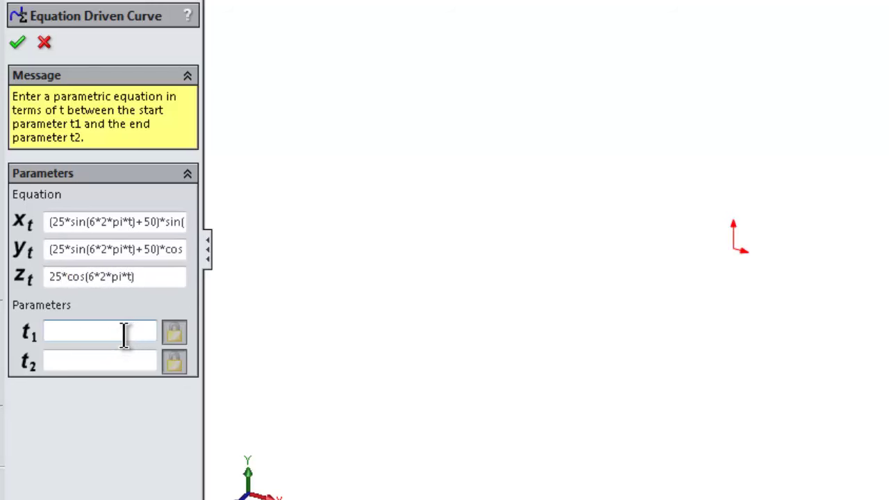
pyautogui.click(123, 361)
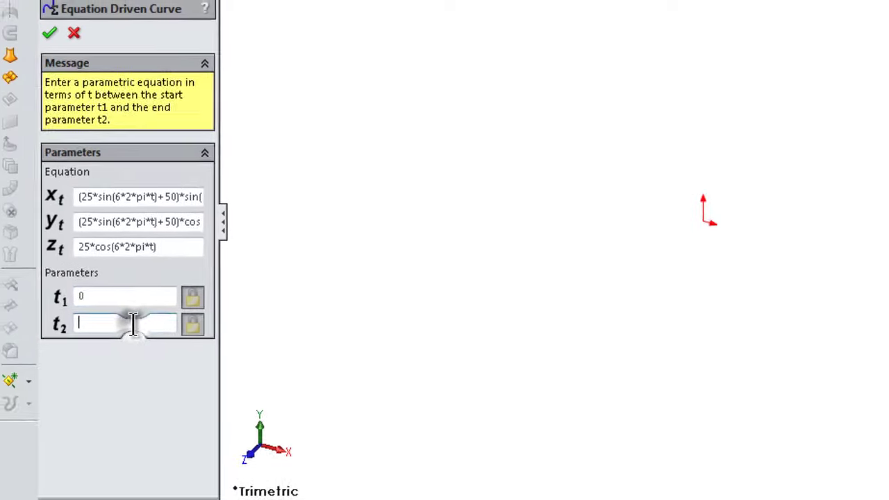
pyautogui.write('0.4999')
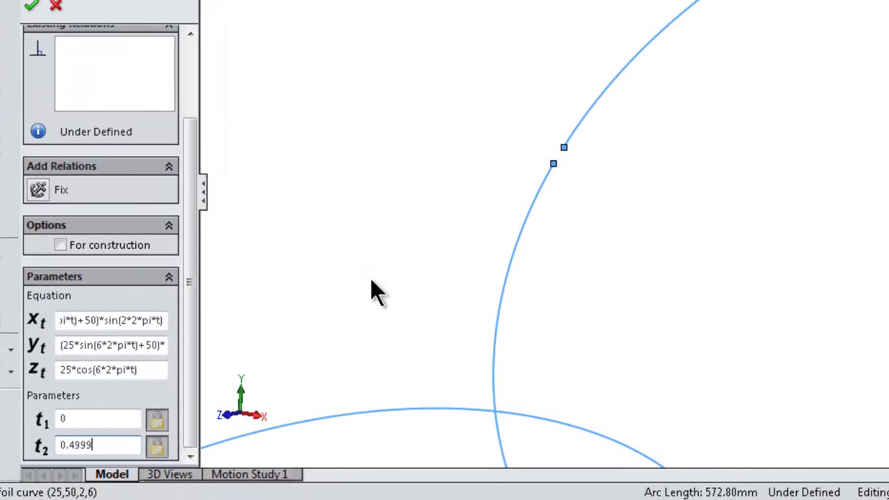
pyautogui.press('Return')
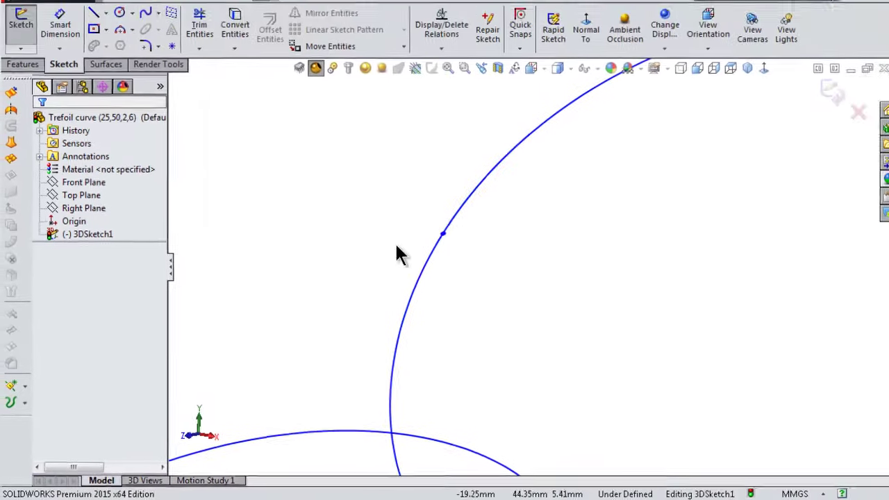
# Select 3DSketch1 and exit the 3D sketch.
pyautogui.click(97, 244)
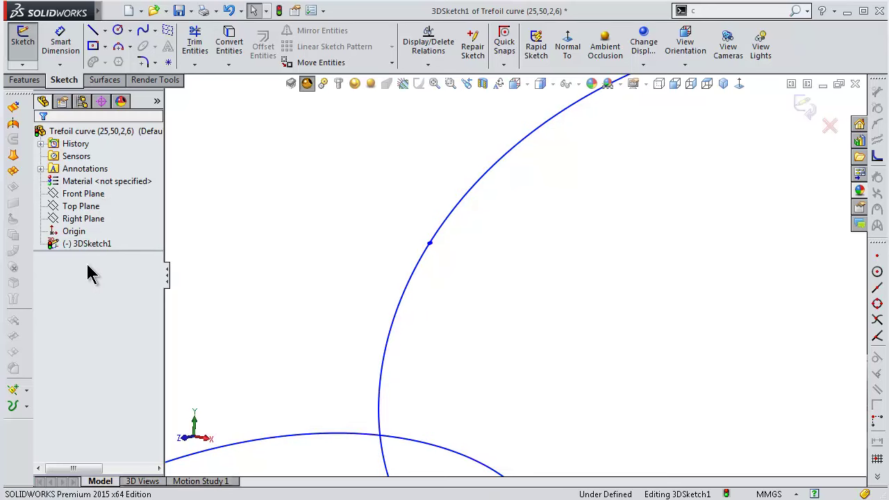
pyautogui.click(104, 243)
pyautogui.hotkey('ctrl', 'b')
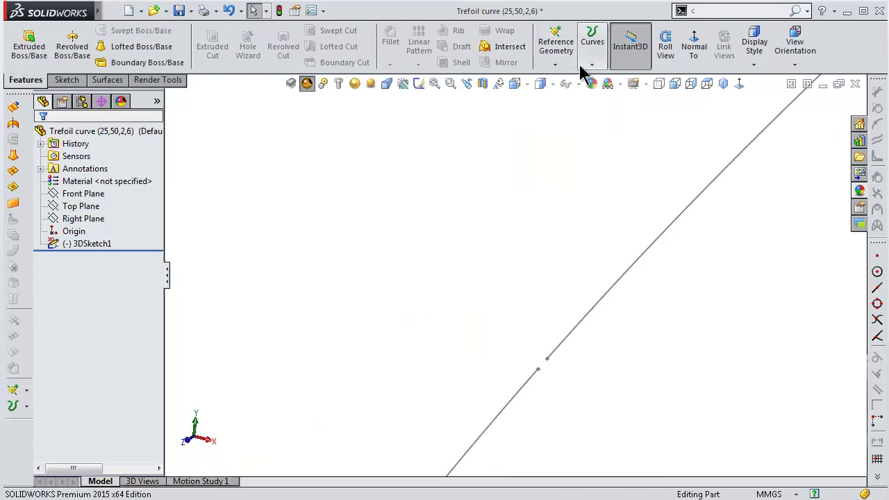
# Create Plane1 at the curve's end point, perpendicular to the trefoil curve, and fit the view.
pyautogui.click(563, 64)
pyautogui.click(576, 77)
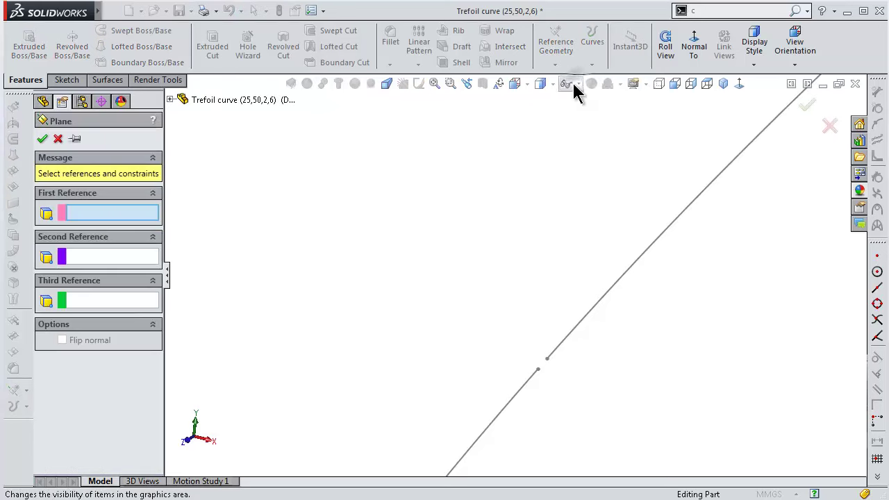
pyautogui.click(539, 370)
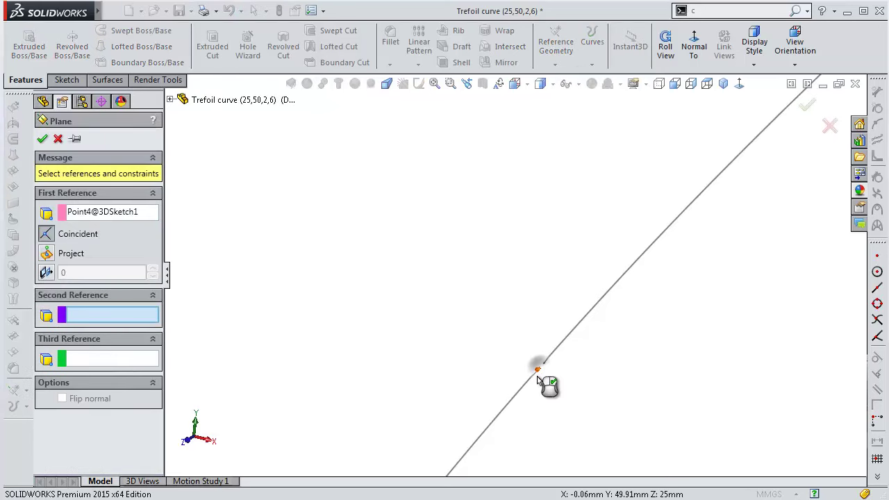
pyautogui.click(529, 385)
pyautogui.rightClick(529, 387)
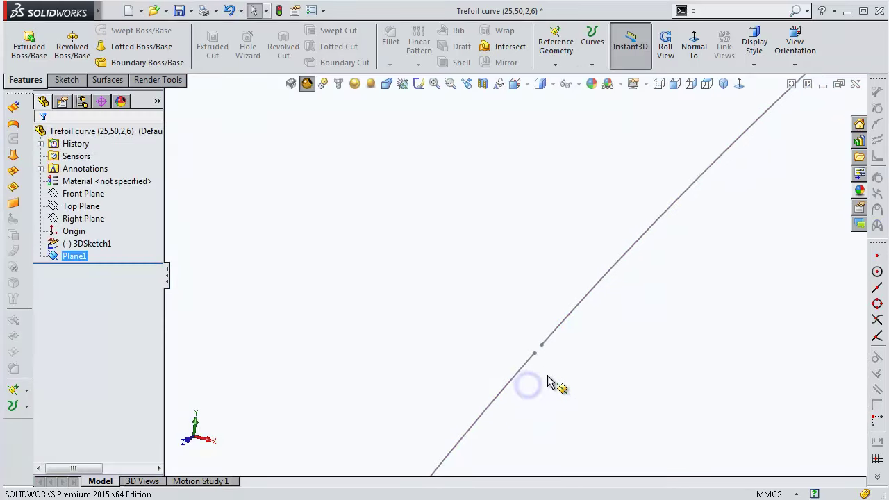
pyautogui.press('f')
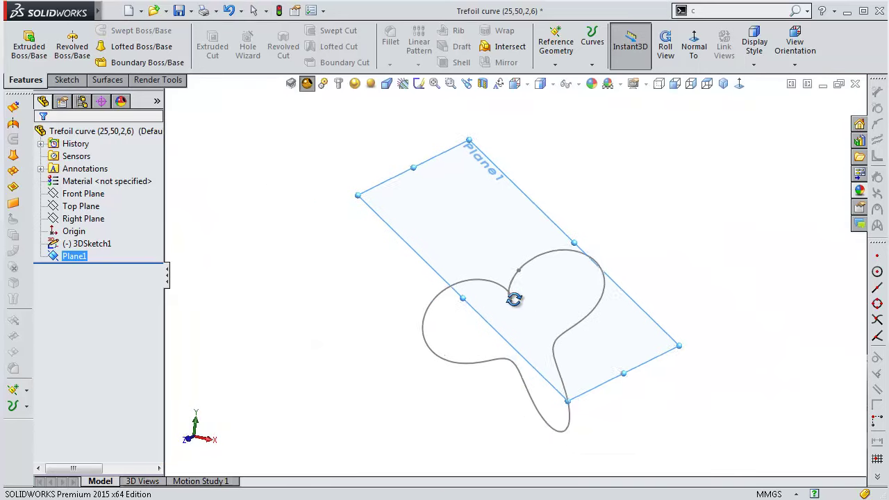
pyautogui.moveTo(519, 329); pyautogui.dragTo(536, 257, button='middle')
# Sketch a circle on Plane1 centred on the curve's end point.
pyautogui.click(514, 218)
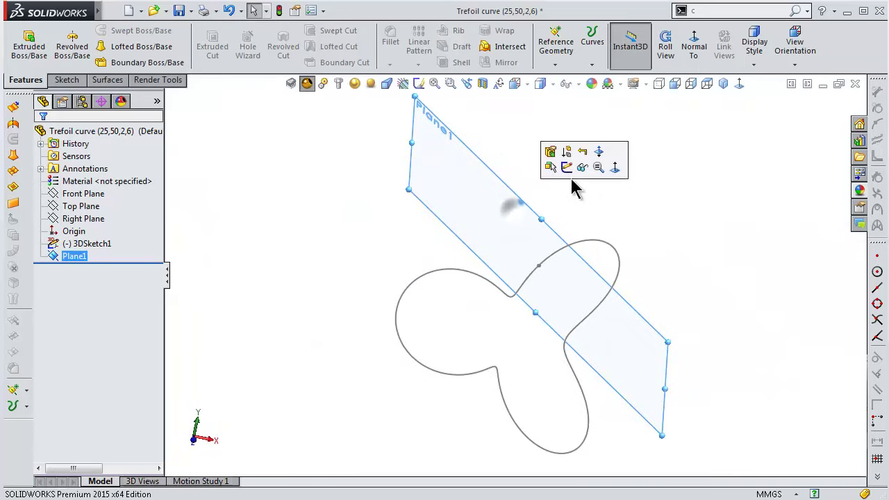
pyautogui.click(568, 170)
pyautogui.scroll(-3, 462, 170)
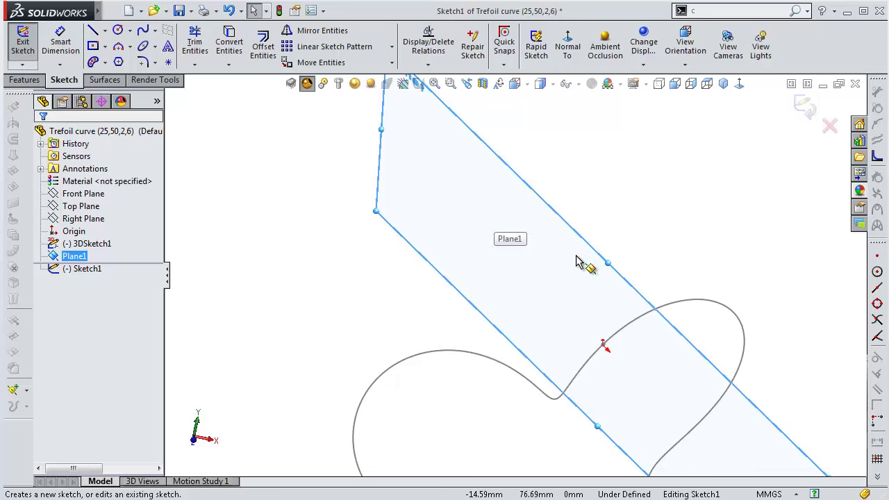
pyautogui.scroll(-2, 538, 240)
pyautogui.click(118, 30)
pyautogui.scroll(-3, 500, 340)
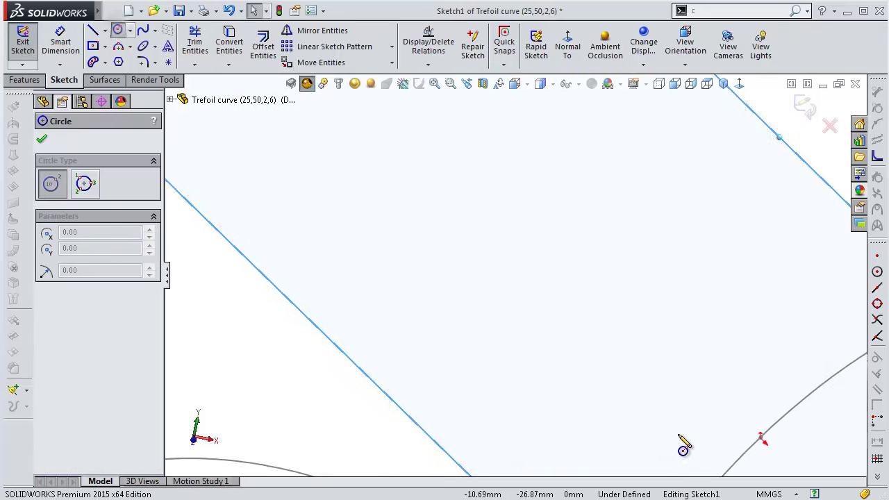
pyautogui.scroll(-2, 760, 445)
pyautogui.scroll(-2, 715, 381)
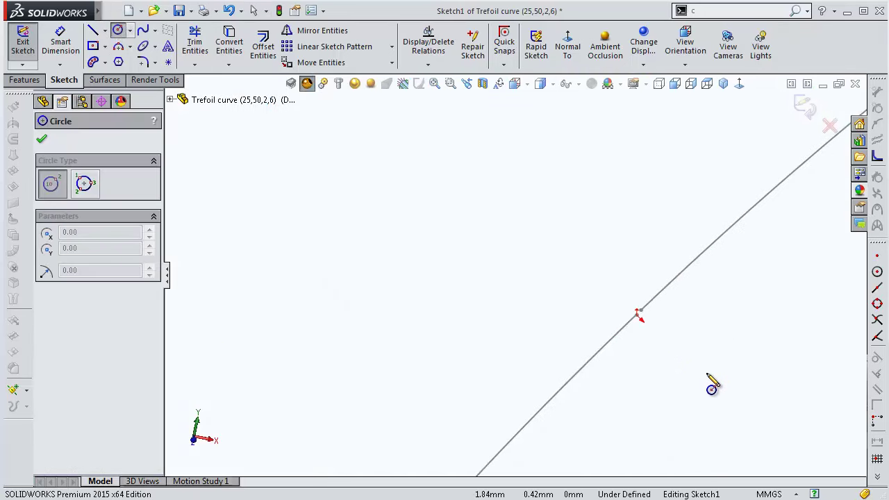
pyautogui.click(638, 314)
pyautogui.click(491, 254)
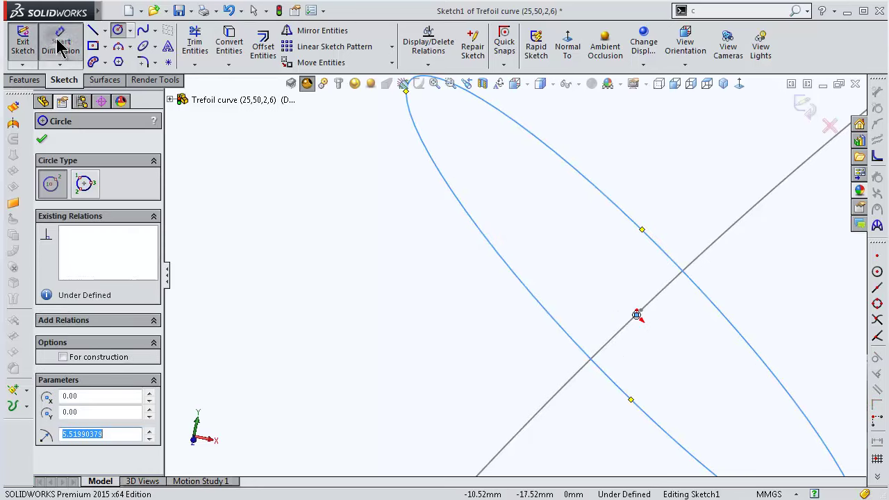
# Dimension the circle to a 10 mm diameter and close Sketch1.
pyautogui.click(61, 46)
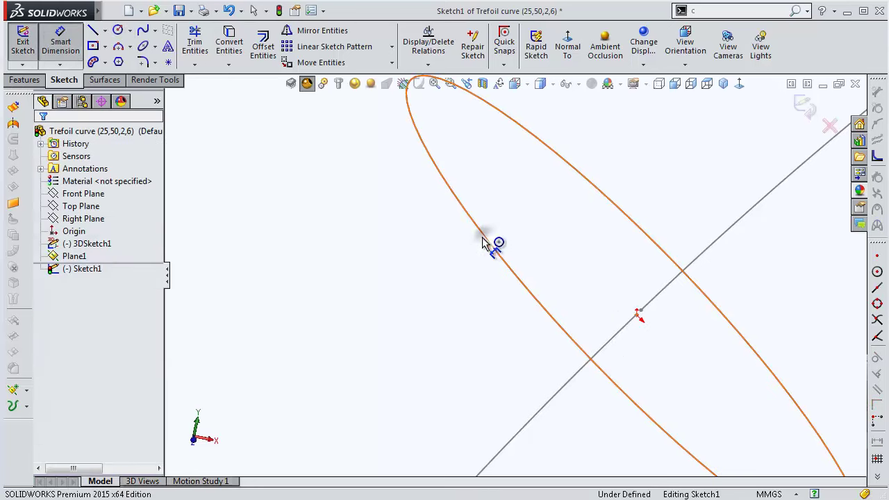
pyautogui.click(483, 241)
pyautogui.click(492, 269)
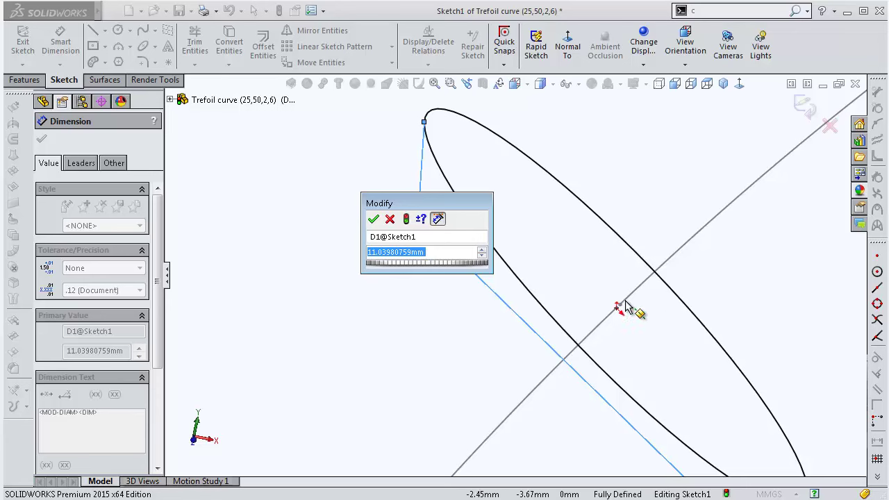
pyautogui.write('10')
pyautogui.press('Return')
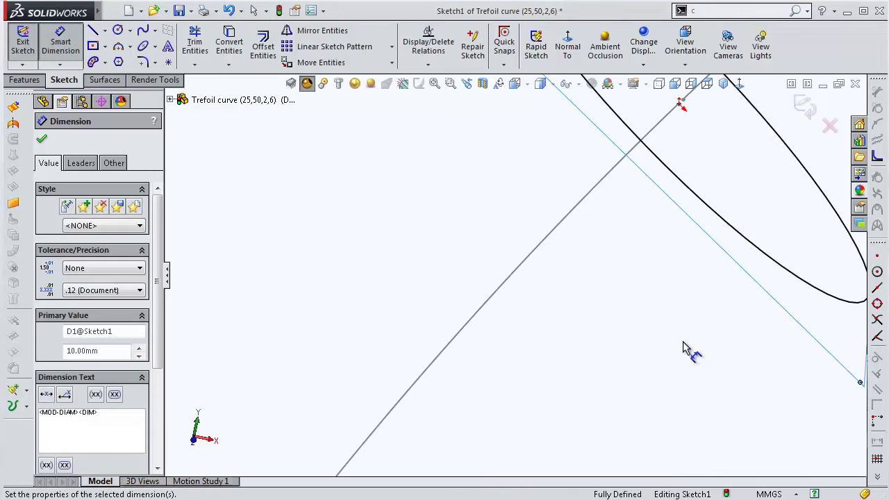
pyautogui.click(804, 105)
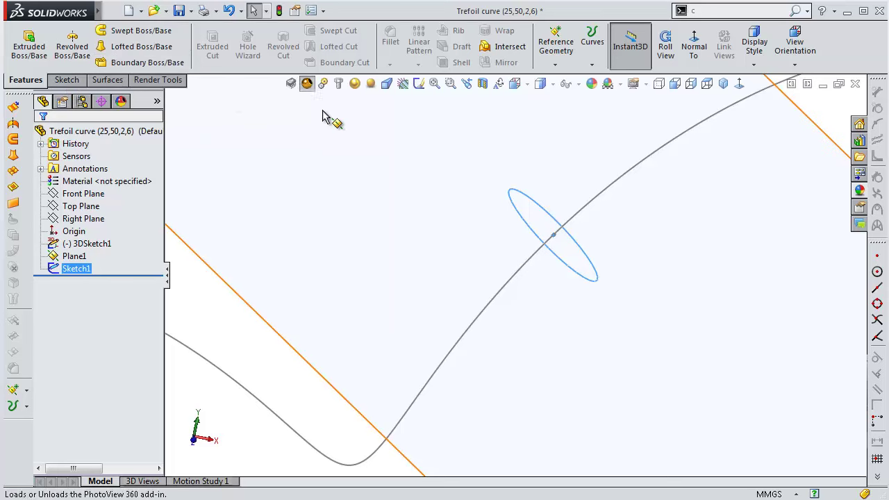
# Sweep the Sketch1 circle along the 3DSketch1 trefoil path to create Sweep1.
pyautogui.moveTo(327, 115); pyautogui.dragTo(364, 156, button='middle')
pyautogui.click(170, 36)
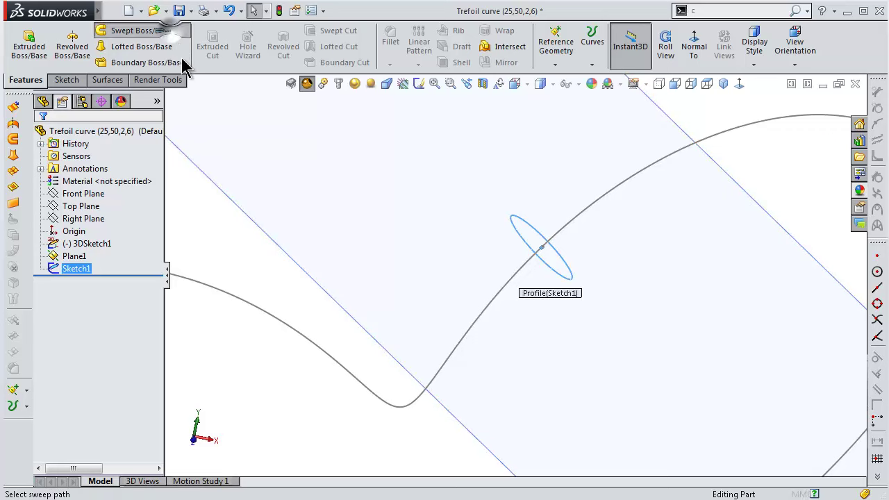
pyautogui.click(382, 402)
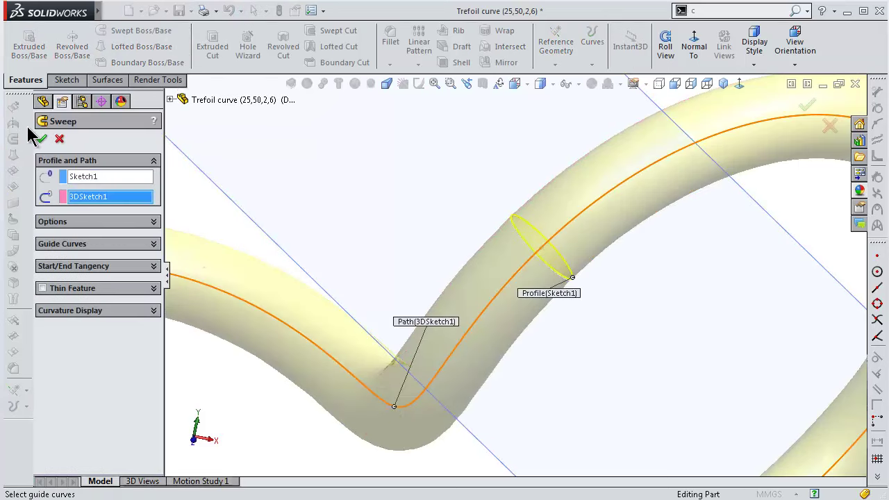
pyautogui.click(42, 139)
pyautogui.scroll(5, 521, 281)
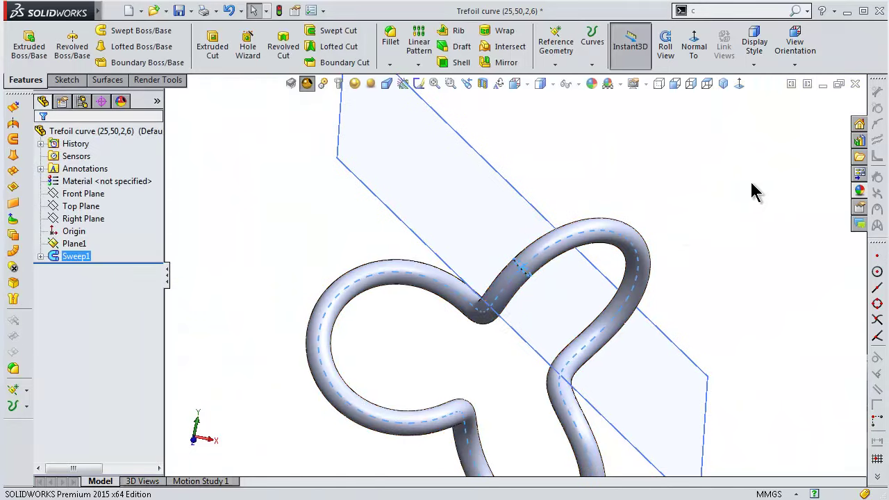
pyautogui.click(693, 424)
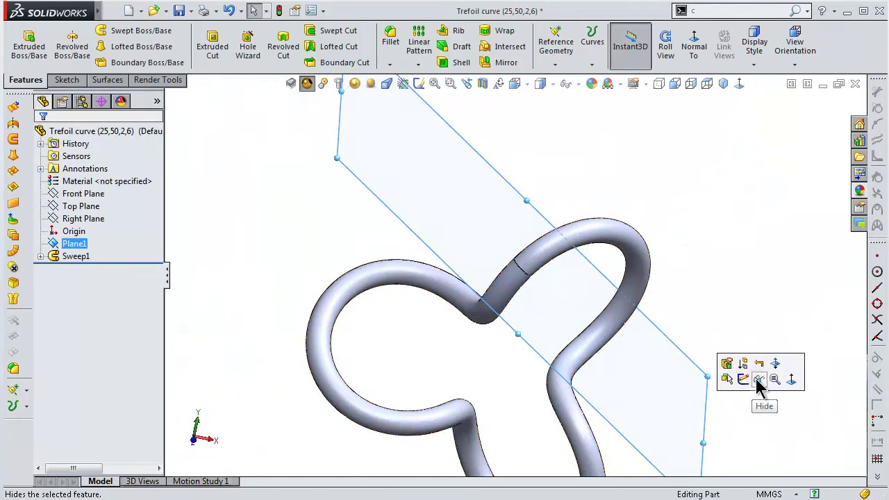
# Hide Plane1 and orbit around the red trefoil tube.
pyautogui.click(758, 386)
pyautogui.moveTo(707, 361); pyautogui.dragTo(645, 326, button='middle')
pyautogui.moveTo(651, 319); pyautogui.dragTo(479, 368, button='middle')
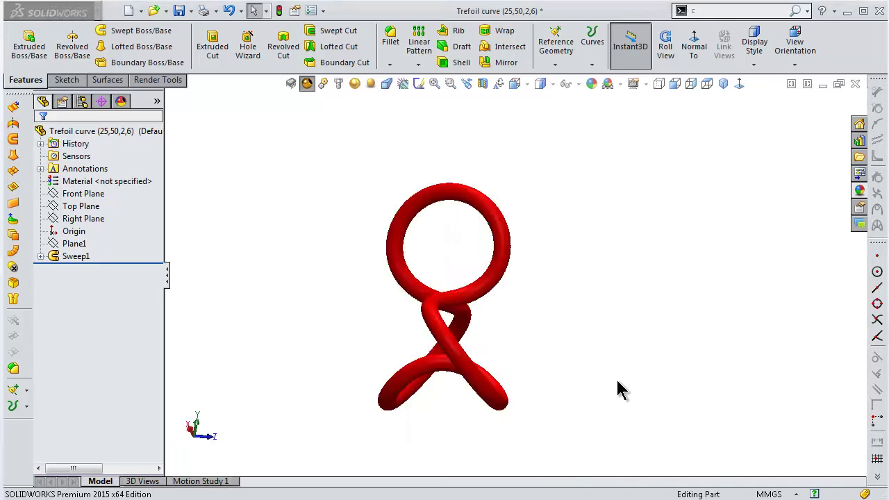
# View the tube Normal To the Right, Top and Front planes in turn.
pyautogui.click(89, 198)
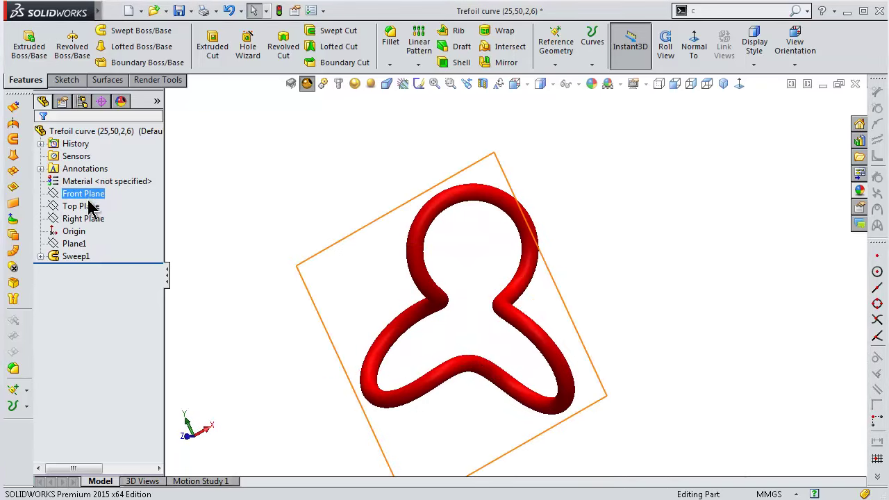
pyautogui.click(85, 219)
pyautogui.click(144, 200)
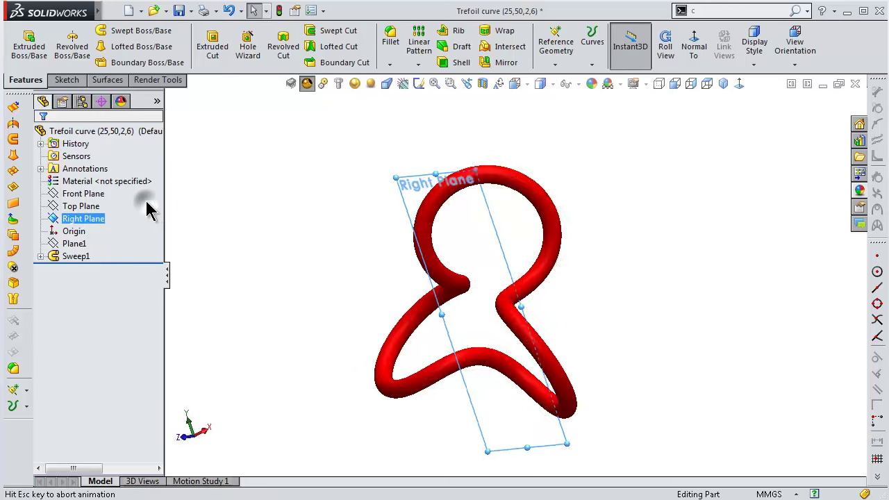
pyautogui.keyDown('ctrl'); pyautogui.click(98, 209); pyautogui.keyUp('ctrl')
pyautogui.click(97, 209)
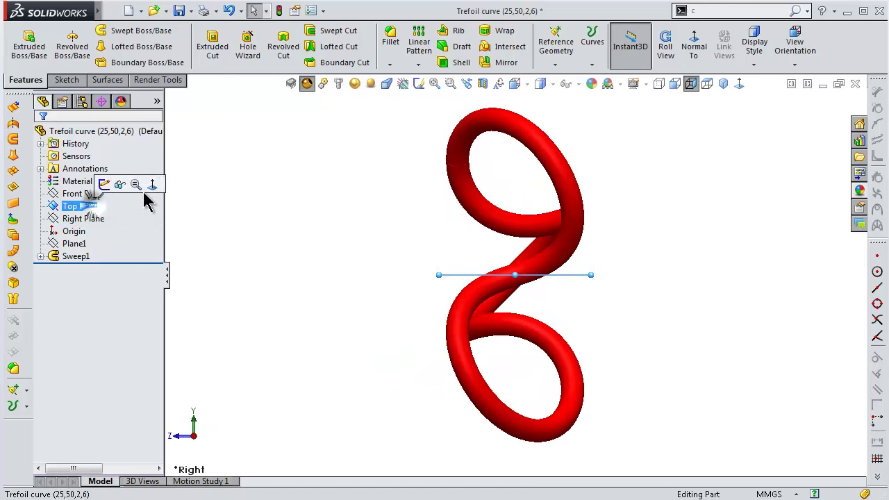
pyautogui.click(147, 184)
pyautogui.click(122, 196)
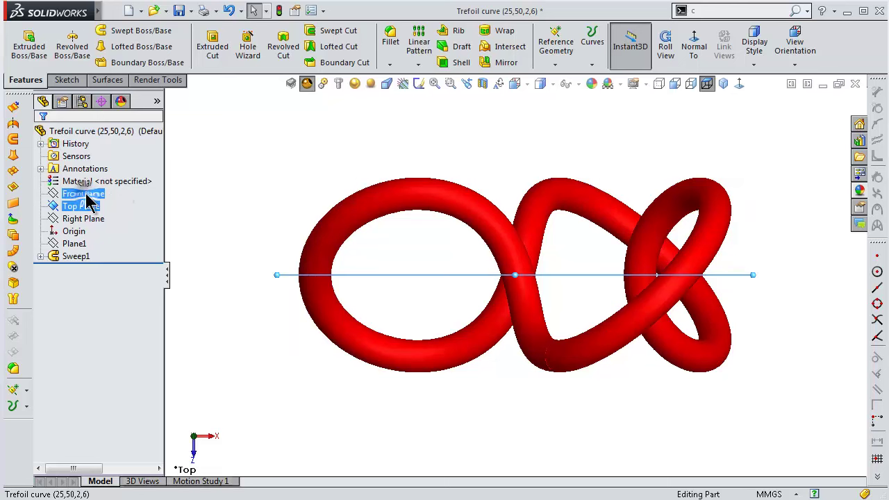
pyautogui.click(147, 182)
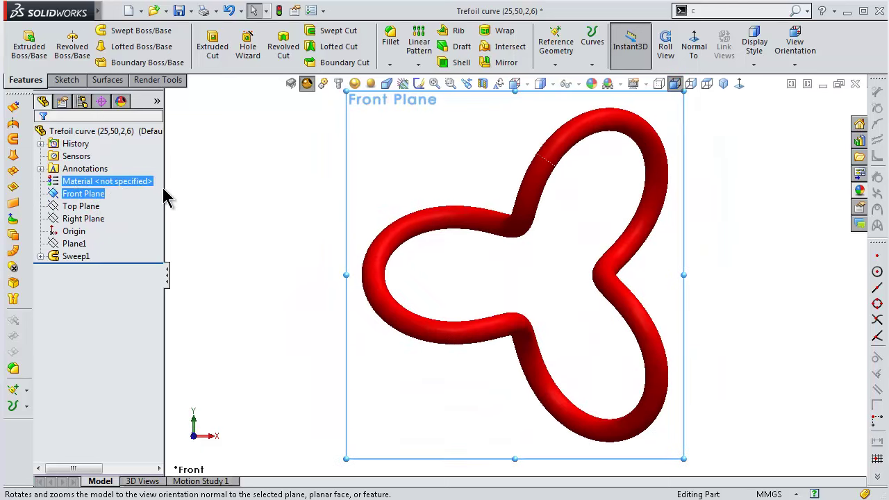
pyautogui.click(218, 256)
pyautogui.hotkey('ctrl', 'Left')
pyautogui.scroll(-1, 653, 224)
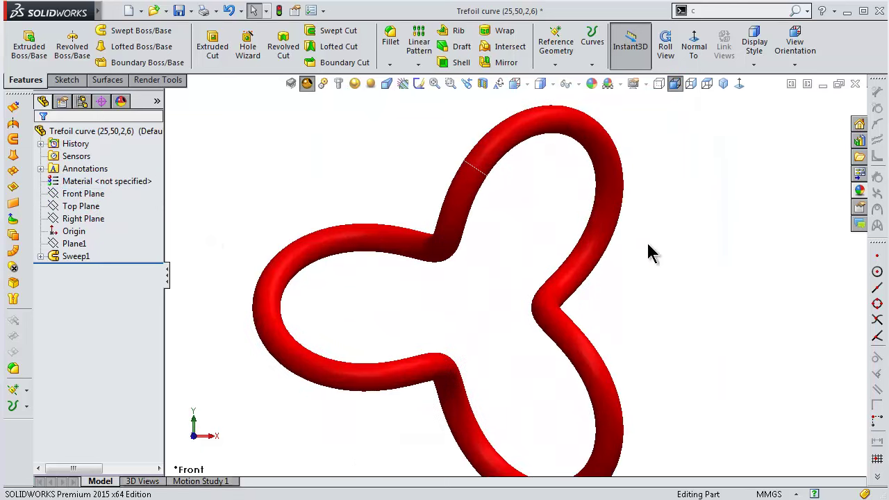
pyautogui.scroll(1, 646, 268)
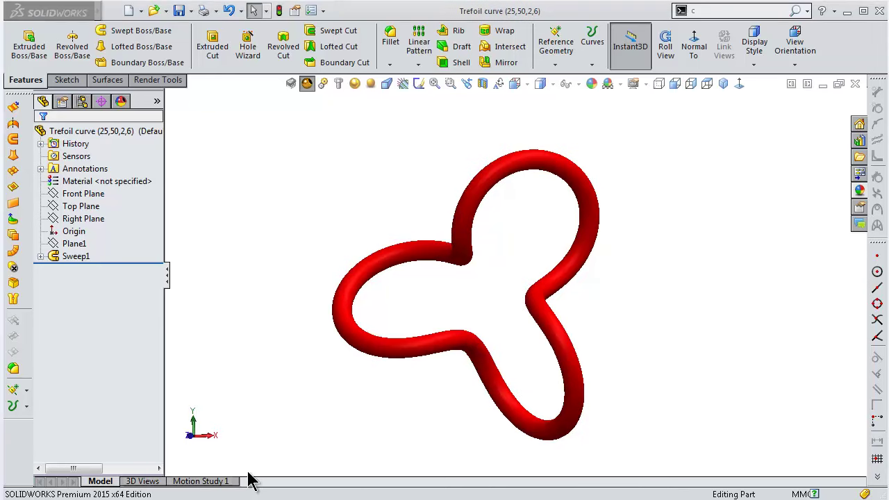
# Orbit the red trefoil tube to inspect it in 3D.
pyautogui.moveTo(250, 480)
pyautogui.mouseDown(button='middle')
pyautogui.moveTo(153, 497)
pyautogui.moveTo(243, 499)
pyautogui.mouseUp(button='middle')
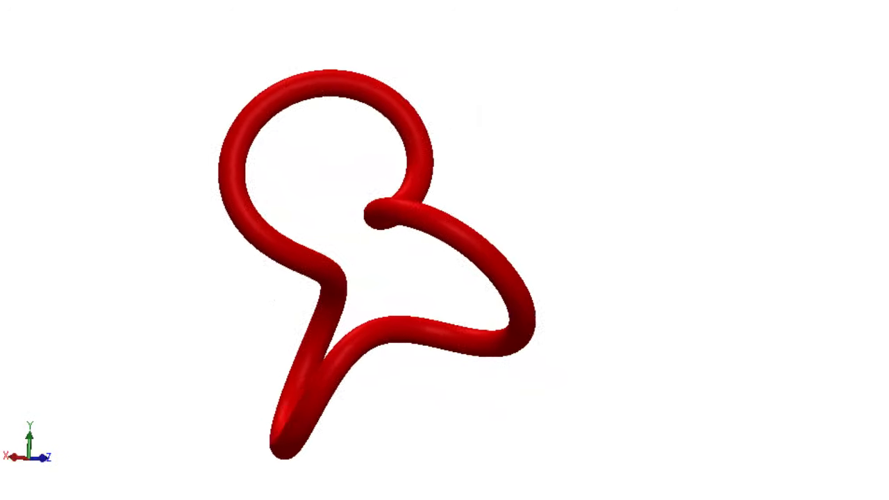